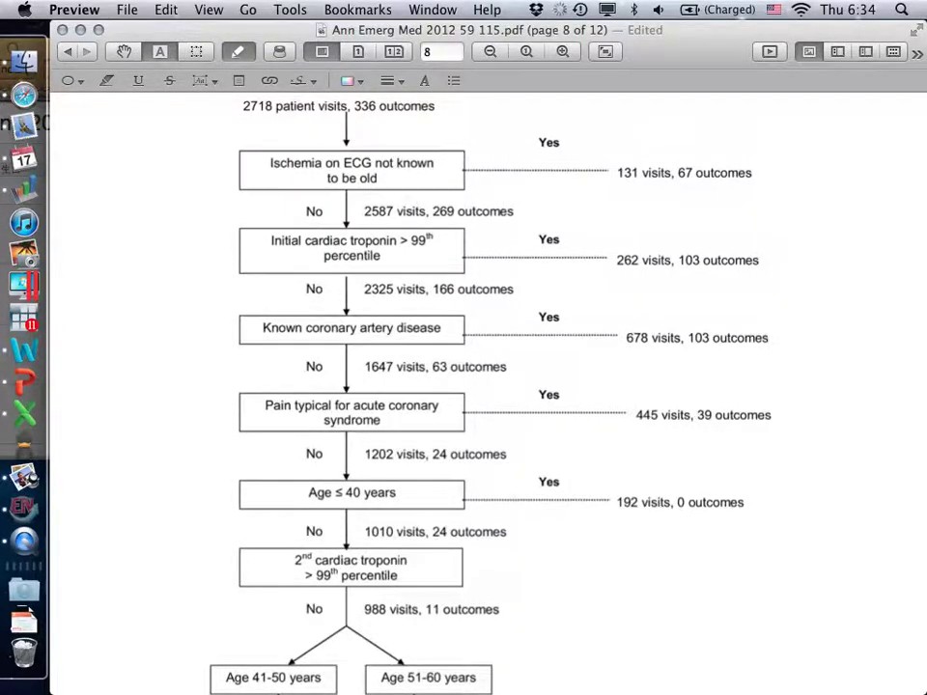
Switch to Finder and open 607_EKG.xls from the exam result folder inside Sepsis dataset's 72_607 folder.
left_click(23, 63)
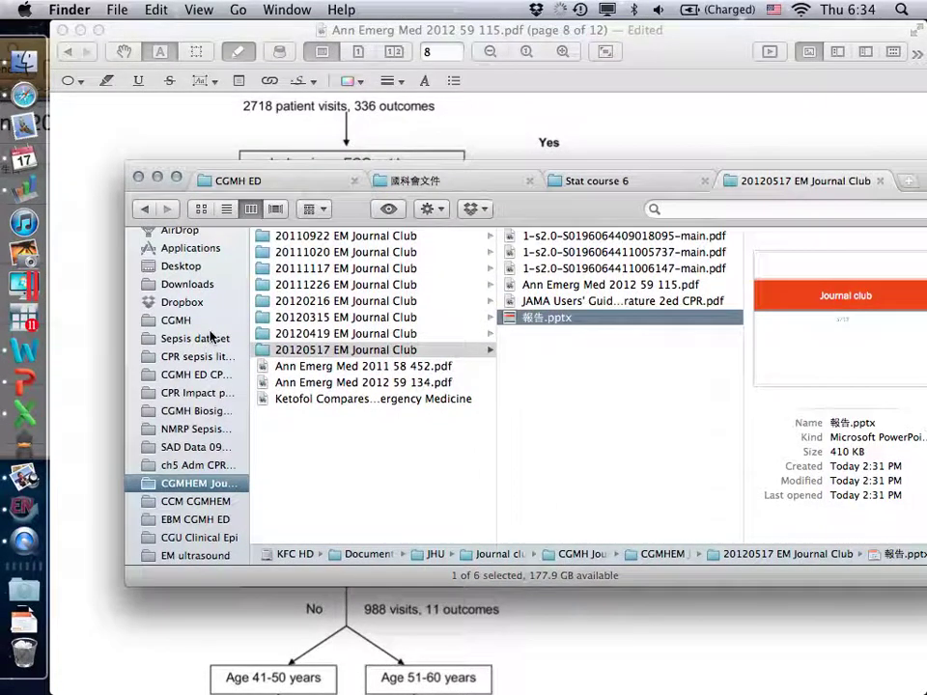
left_click(207, 339)
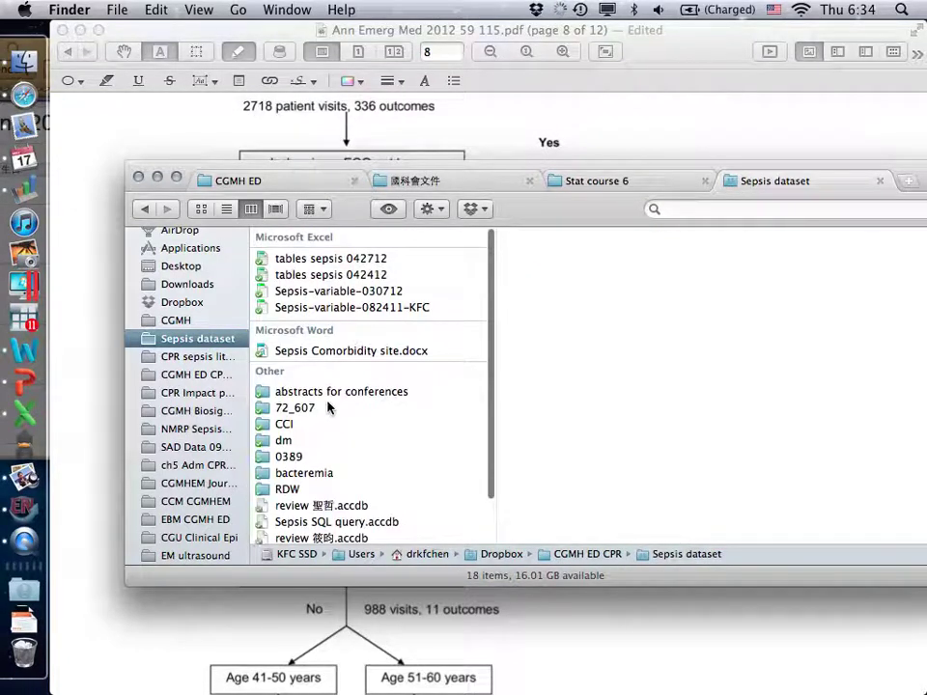
left_click(328, 407)
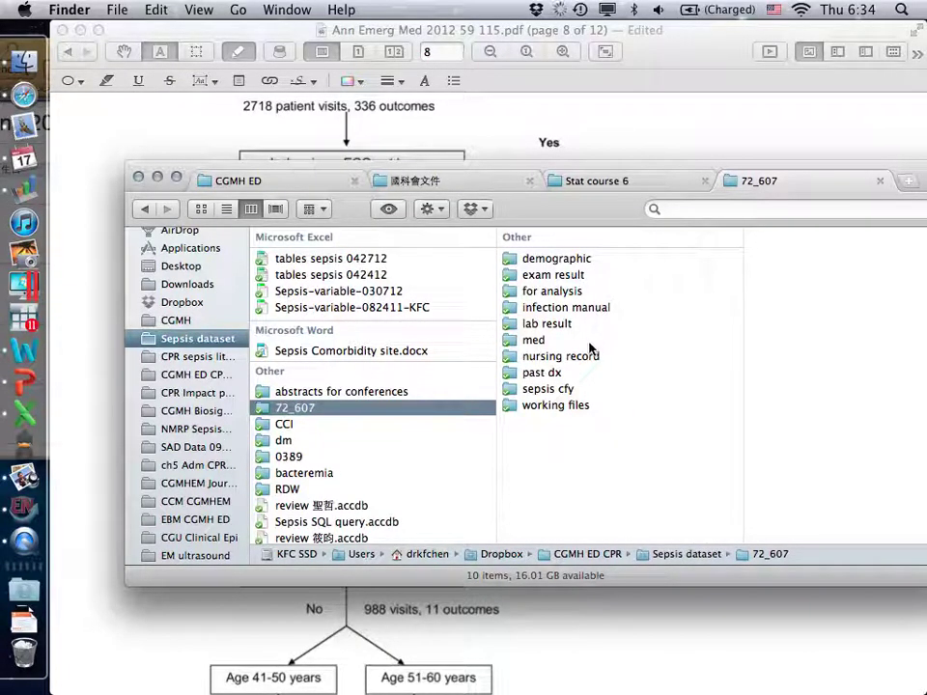
left_click(609, 277)
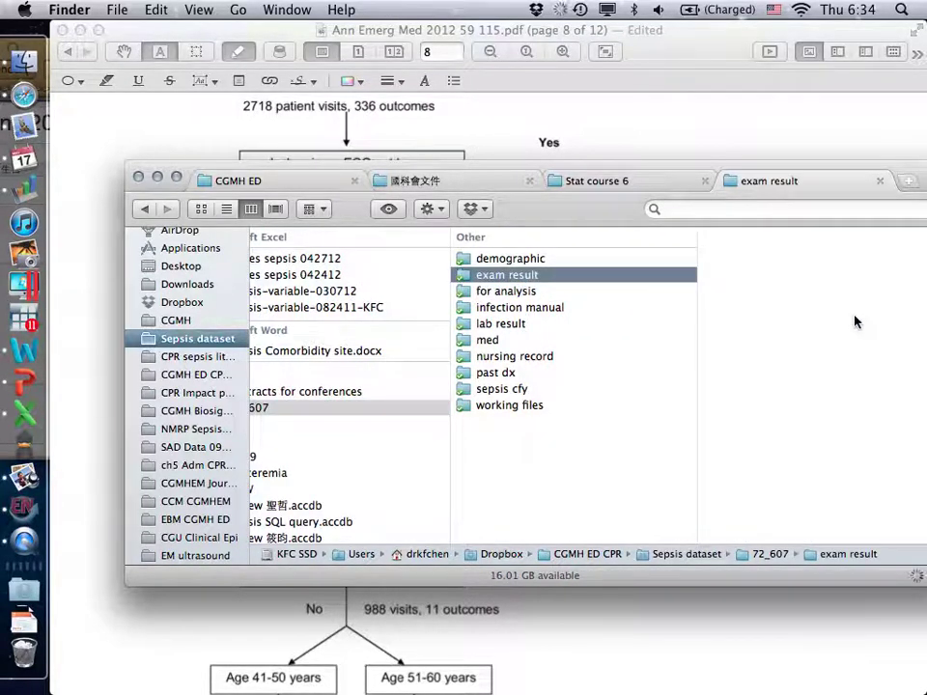
left_click(803, 275)
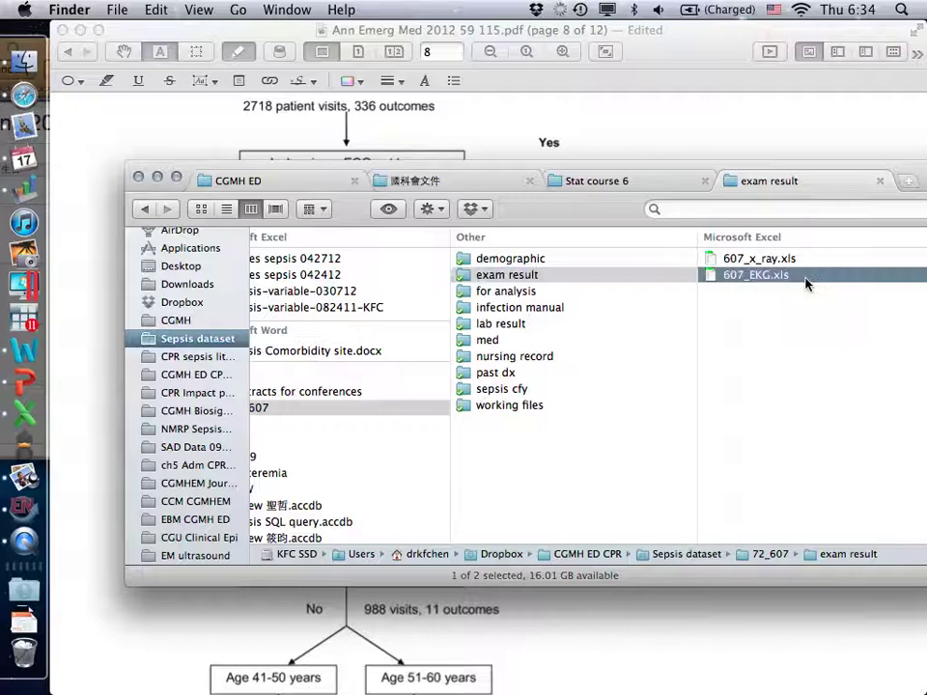
double_click(652, 274)
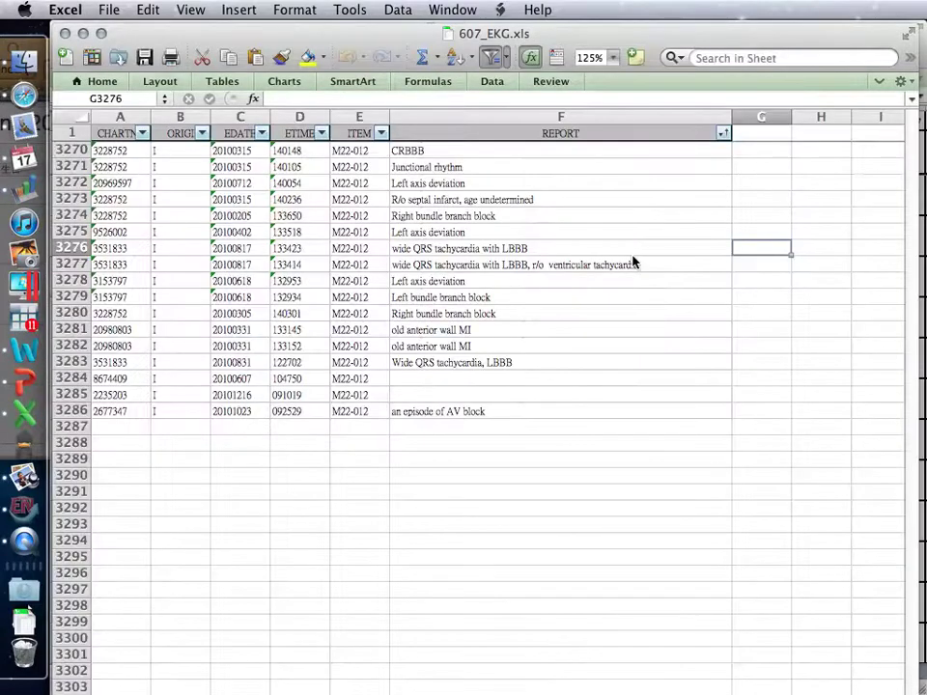
Look through the ECG findings in the REPORT column, working upward from the end of the data to around row 2614.
left_click(722, 137)
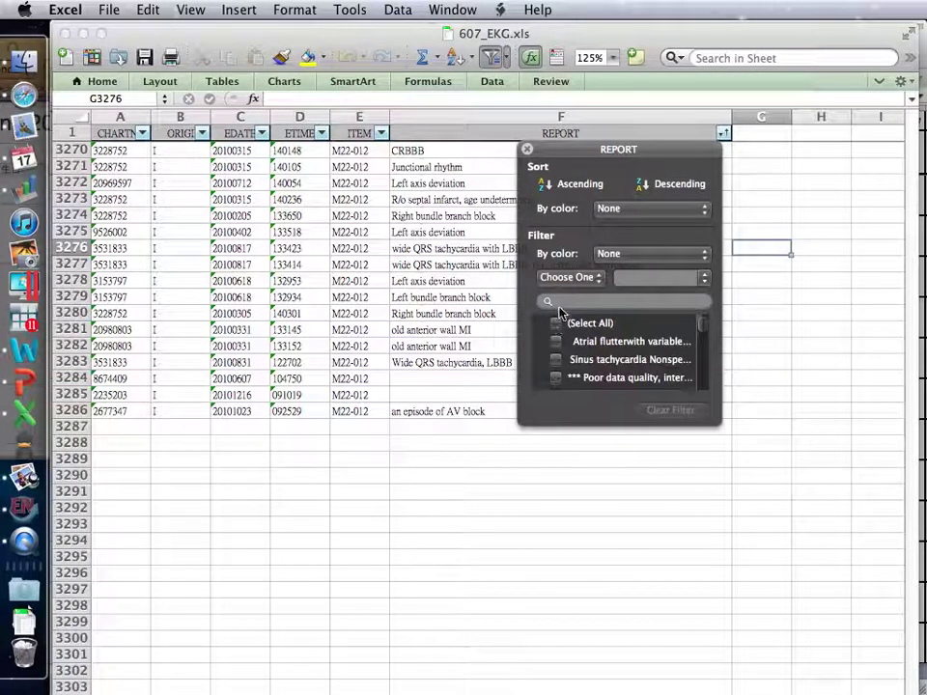
left_click(527, 148)
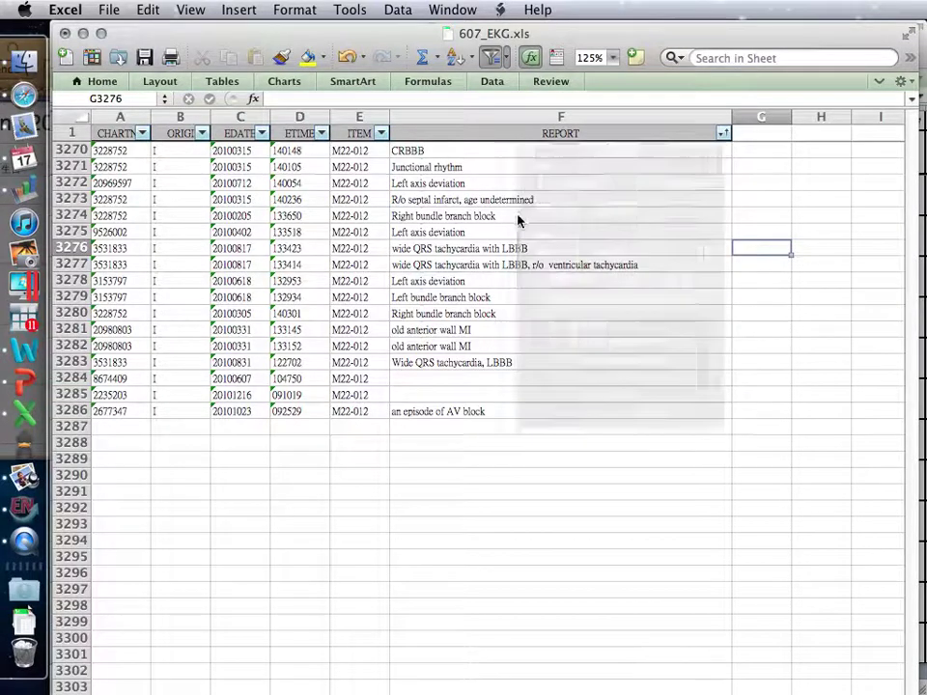
scroll(471, 269, "down", 1)
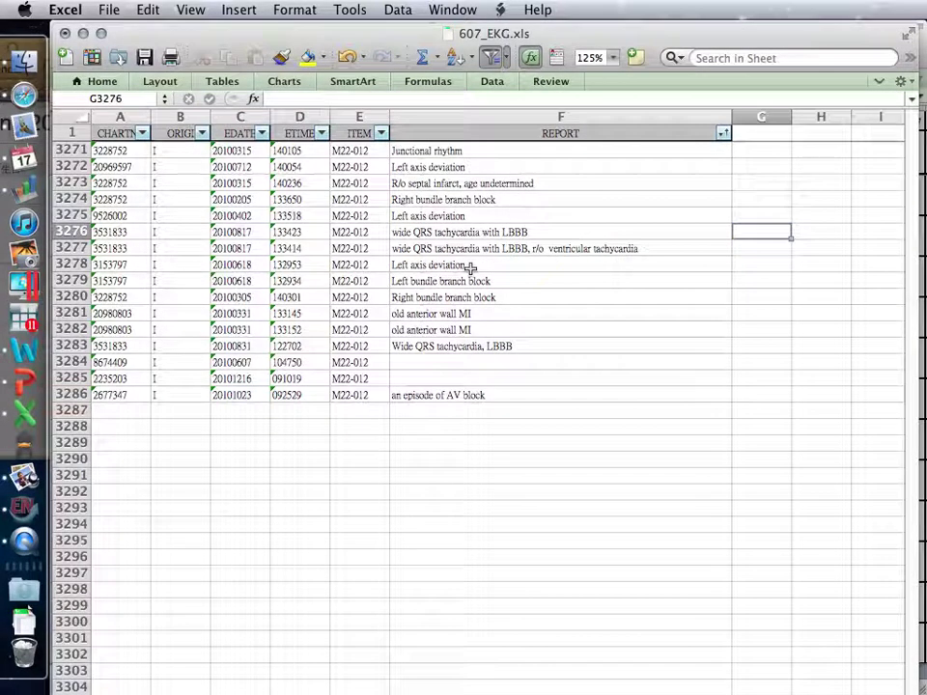
scroll(470, 267, "up", 20)
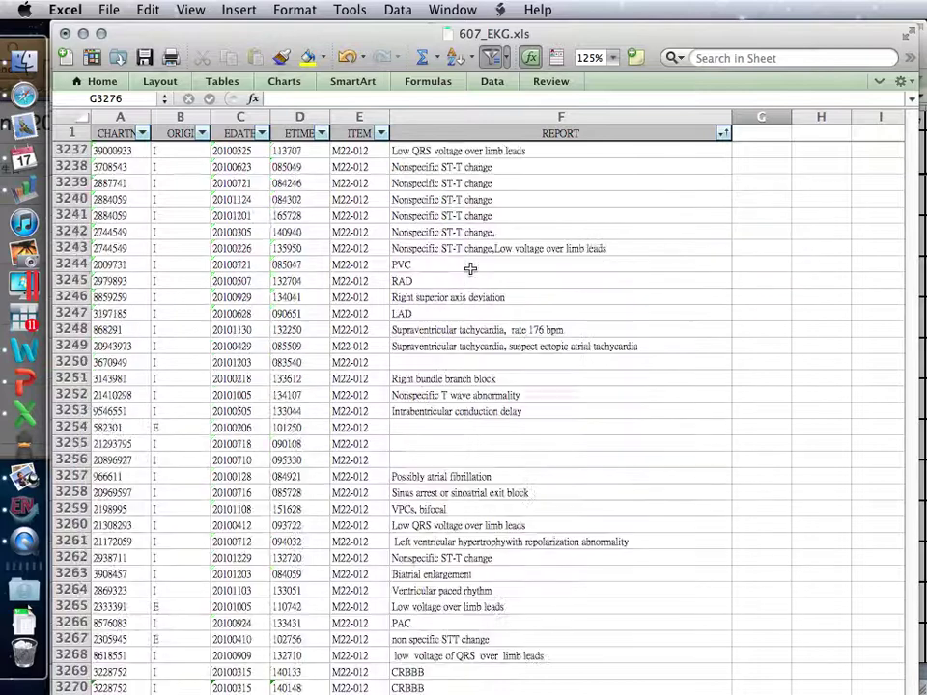
scroll(470, 270, "up", 20)
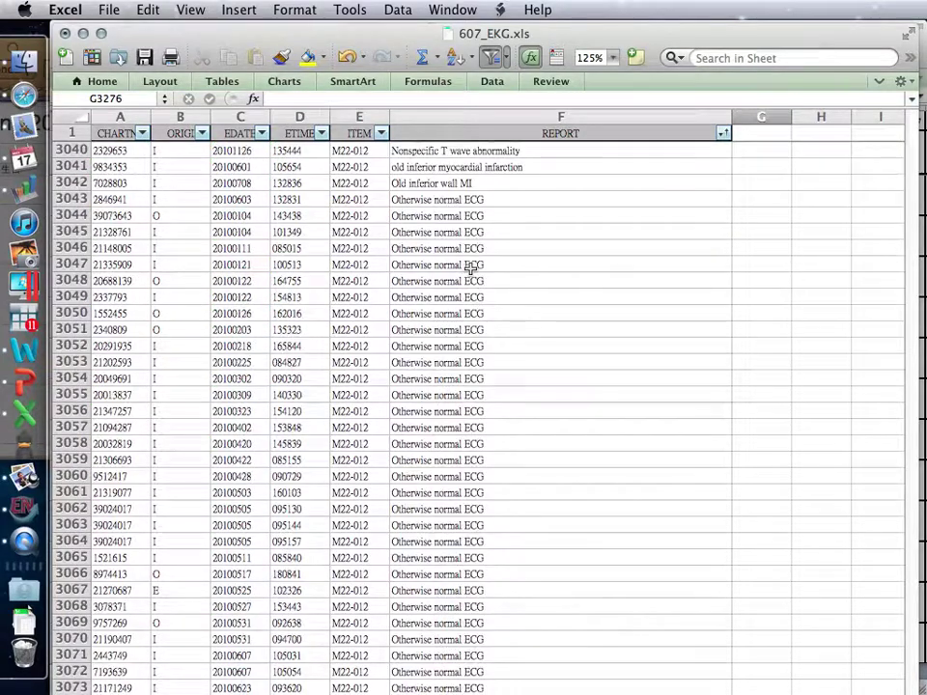
scroll(471, 267, "up", 1)
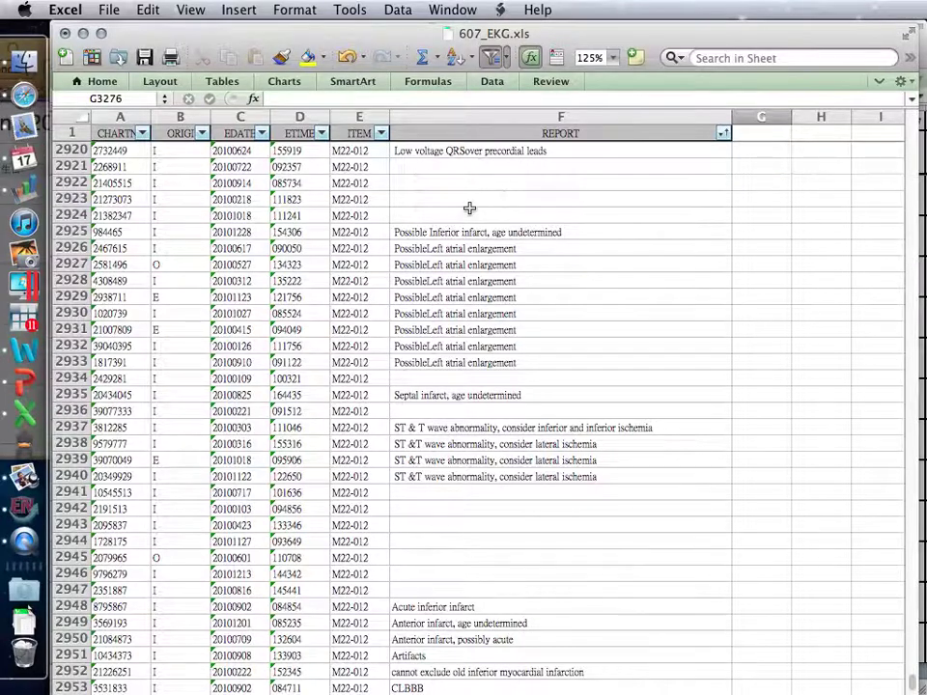
scroll(469, 208, "up", 4)
scroll(470, 207, "up", 2)
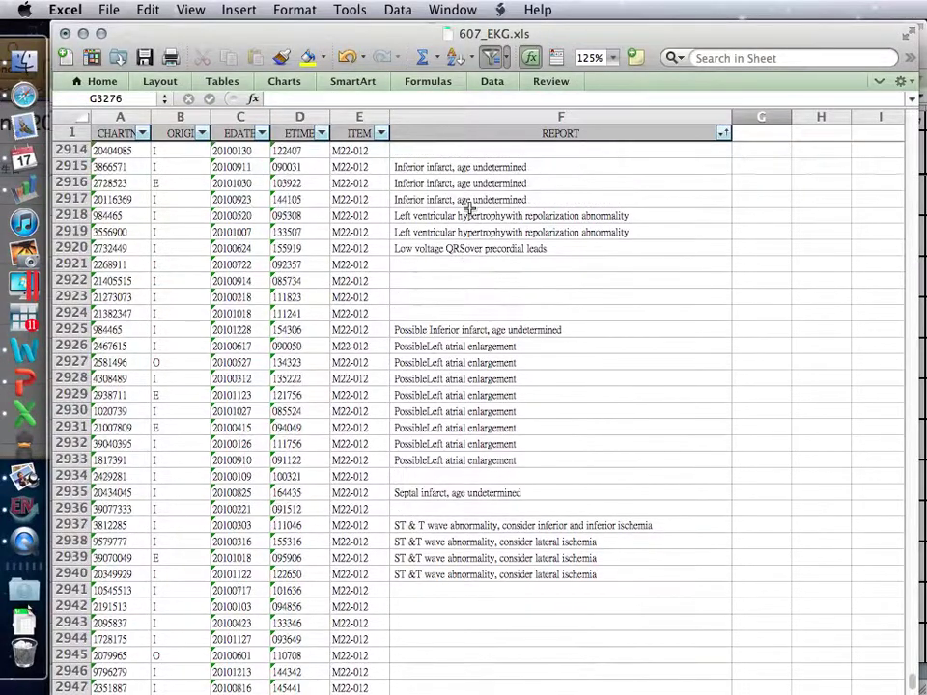
scroll(469, 209, "up", 17)
scroll(469, 208, "up", 13)
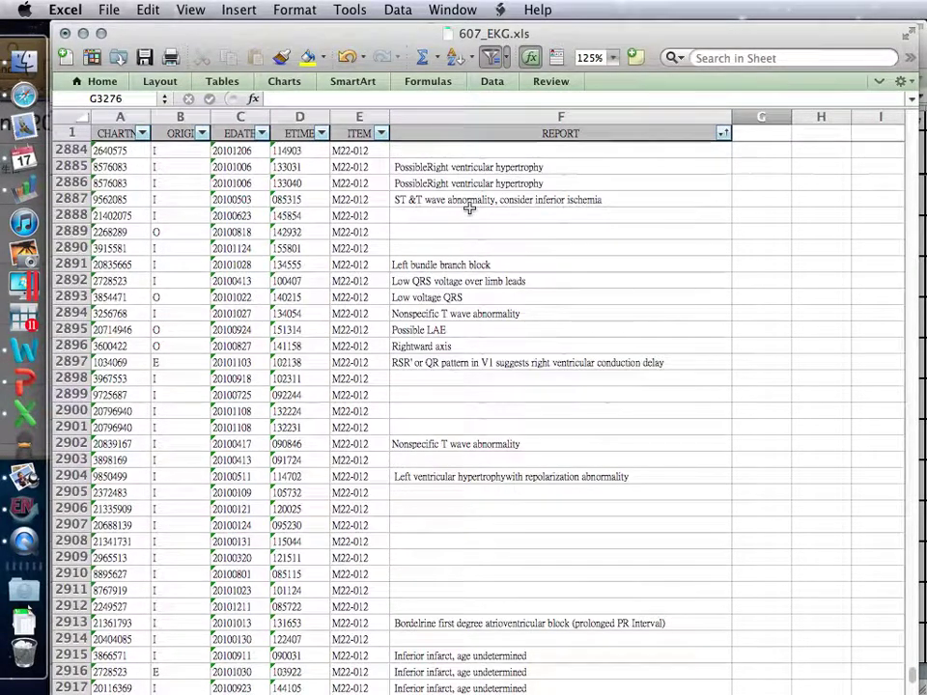
scroll(469, 208, "up", 1)
scroll(469, 207, "up", 20)
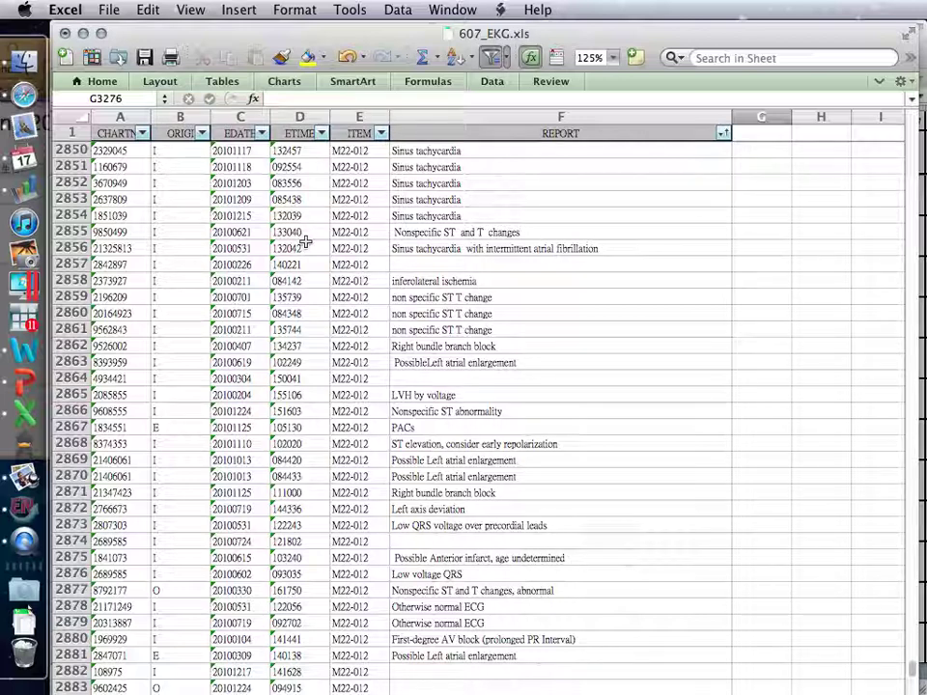
scroll(306, 240, "up", 3)
scroll(305, 241, "up", 2)
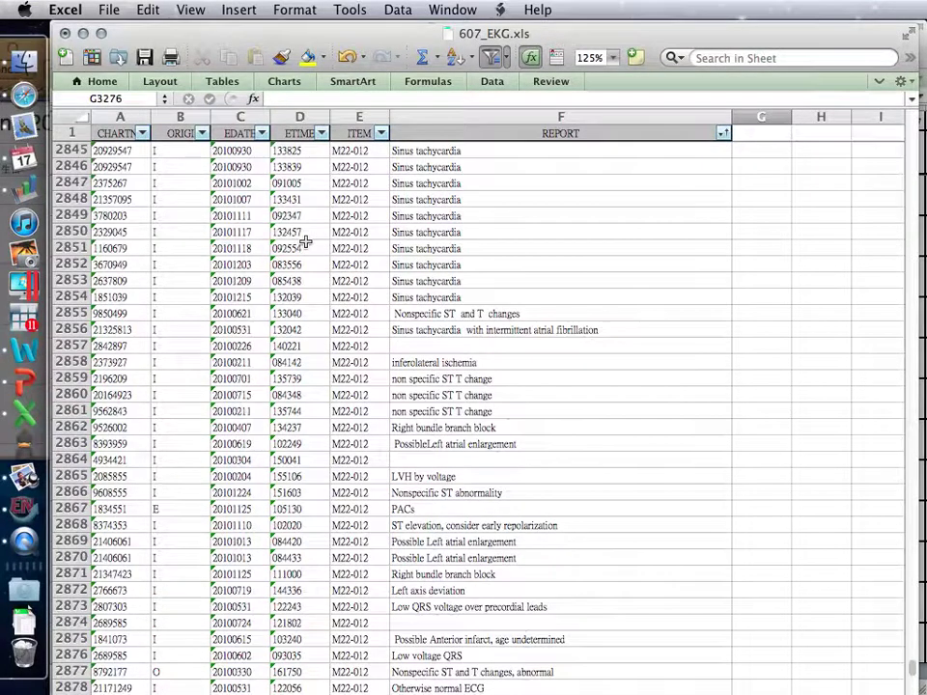
scroll(305, 241, "up", 20)
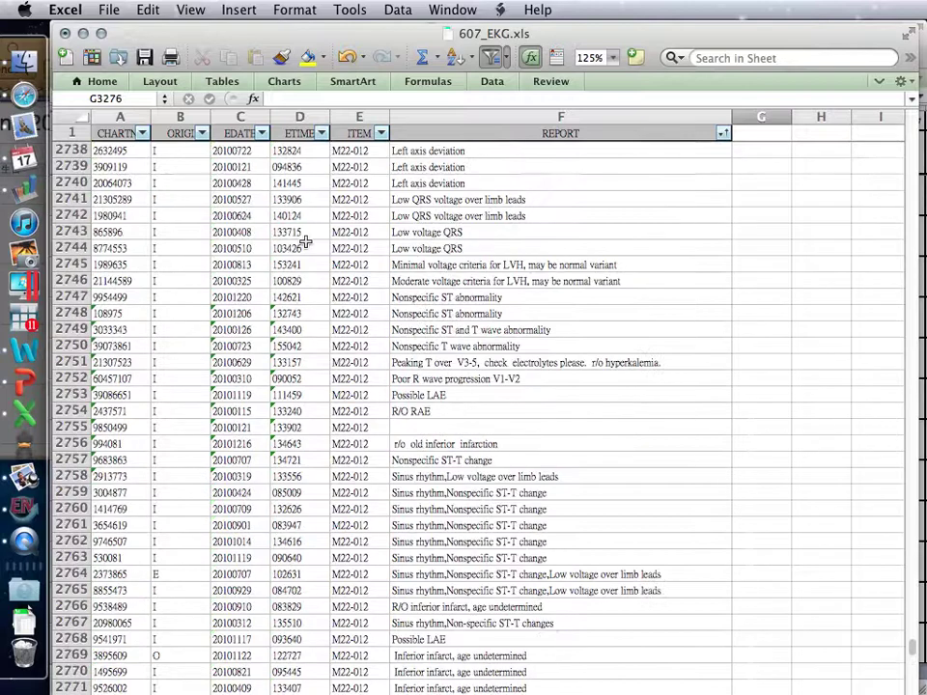
scroll(305, 242, "up", 6)
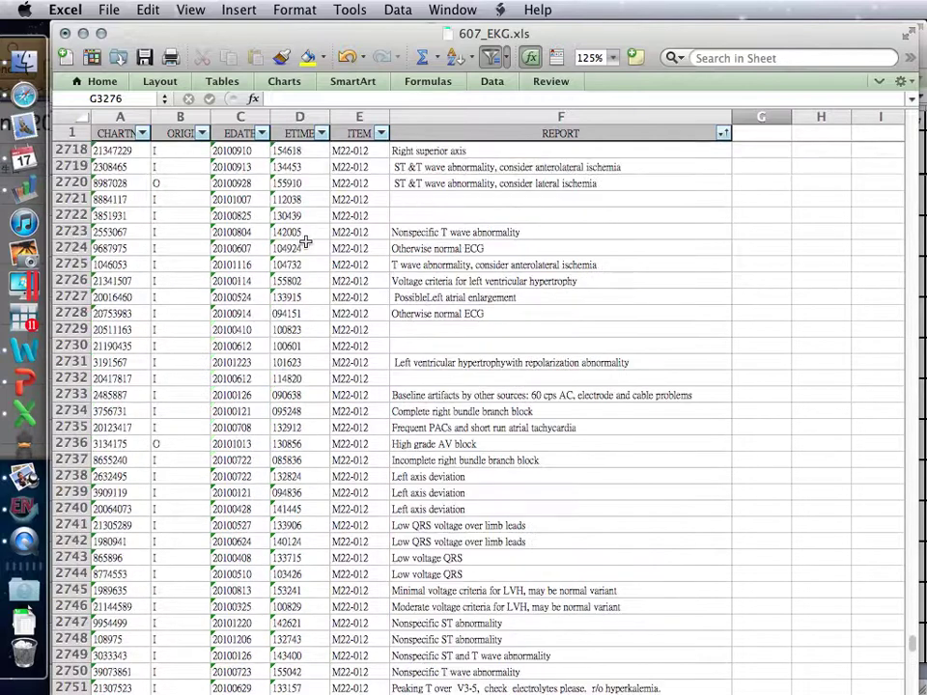
scroll(305, 240, "up", 4)
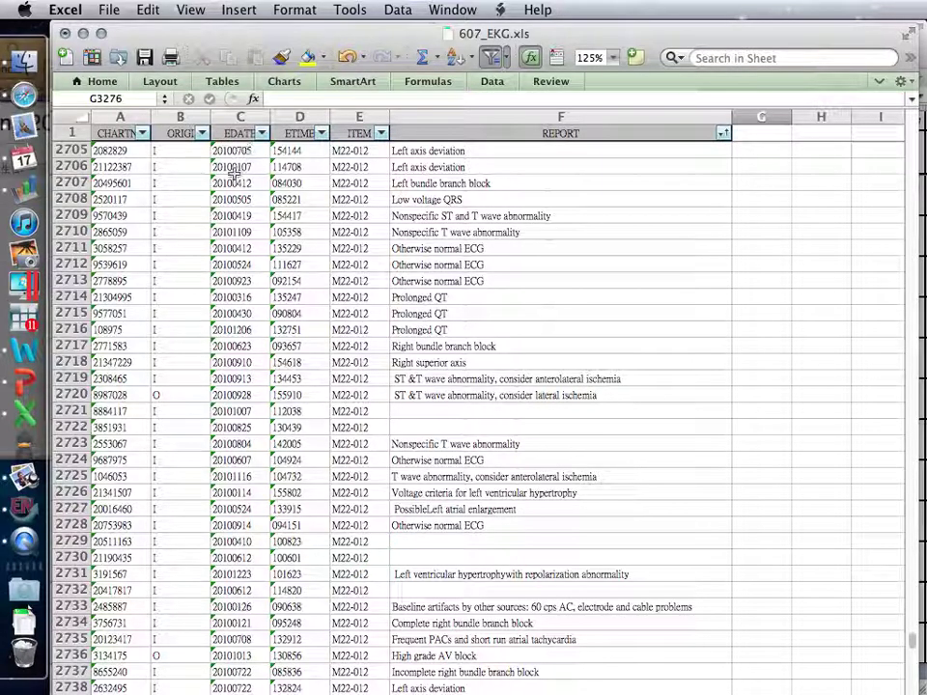
scroll(234, 174, "up", 5)
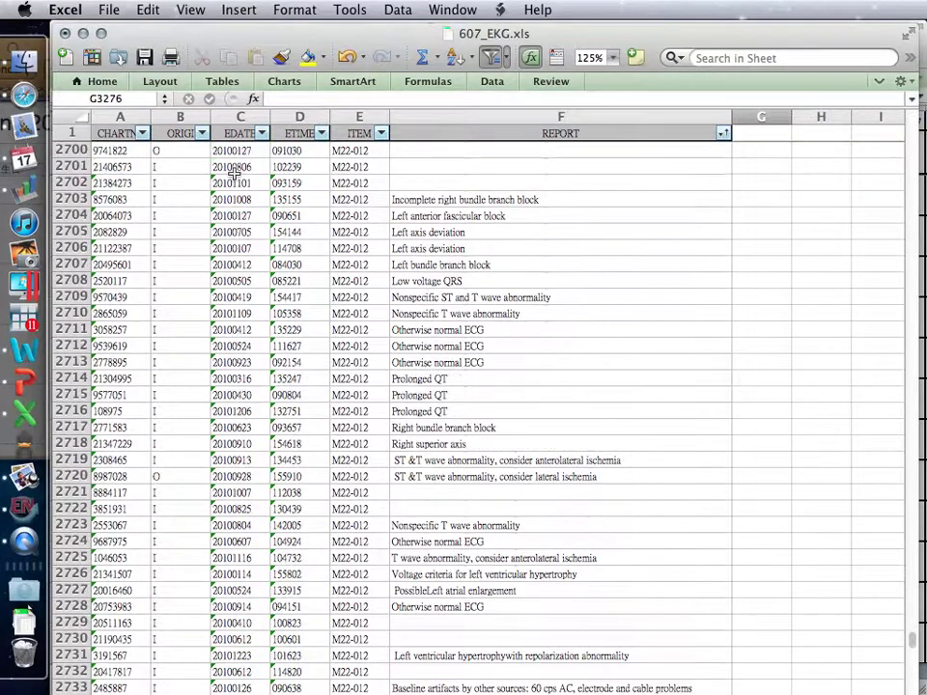
scroll(233, 174, "up", 9)
scroll(233, 174, "up", 7)
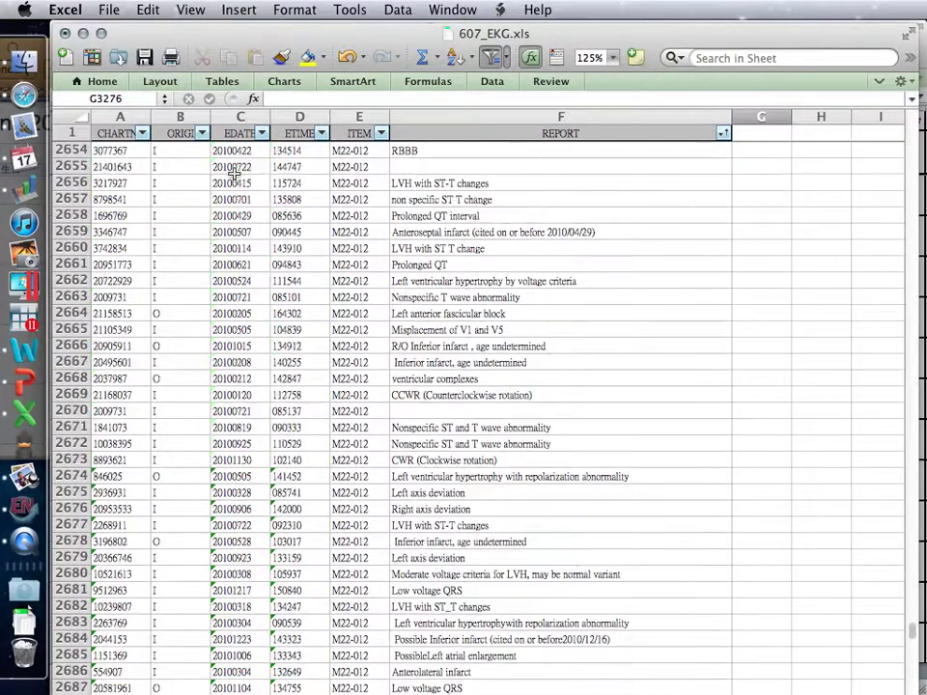
scroll(233, 174, "up", 4)
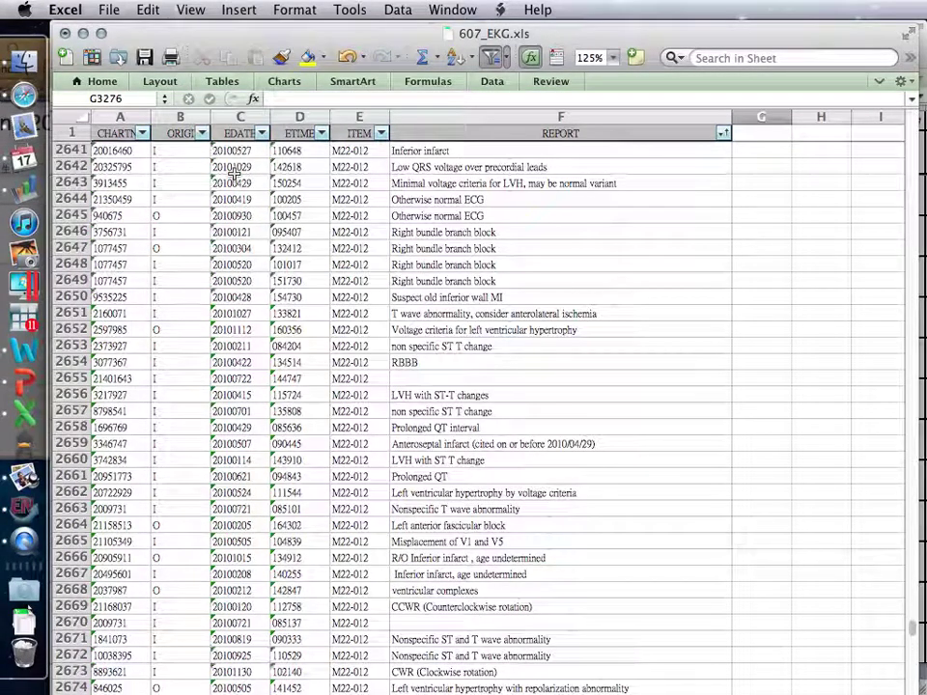
scroll(234, 174, "up", 5)
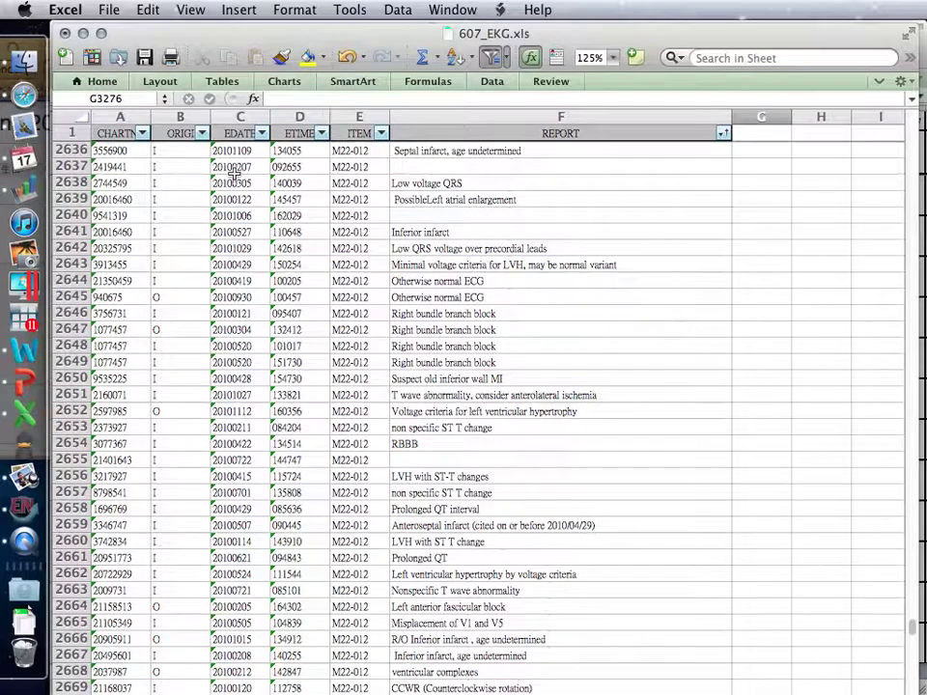
scroll(234, 174, "up", 1)
scroll(233, 174, "up", 3)
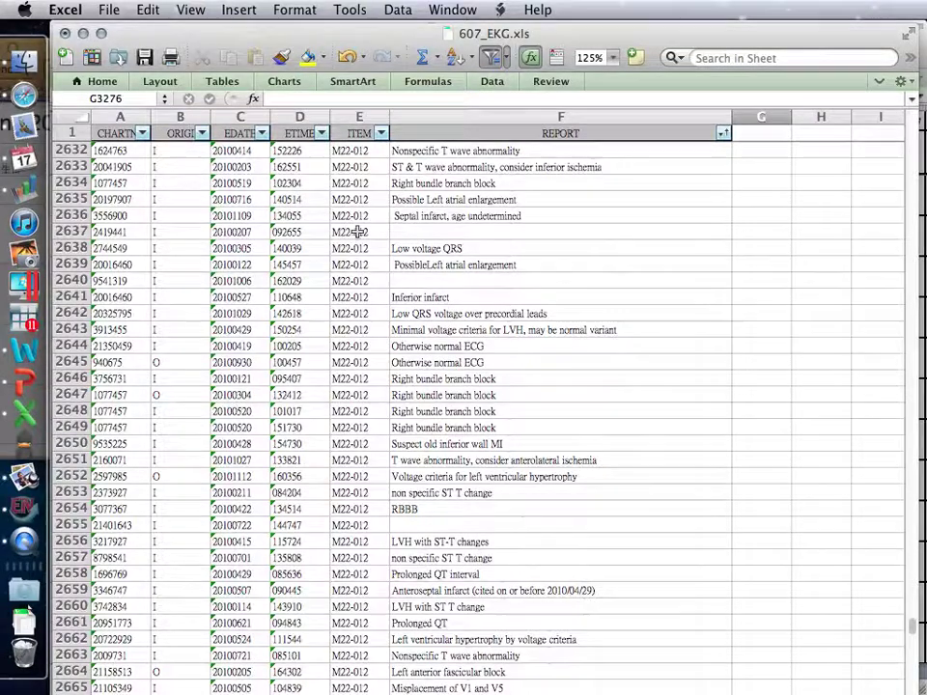
scroll(357, 231, "up", 13)
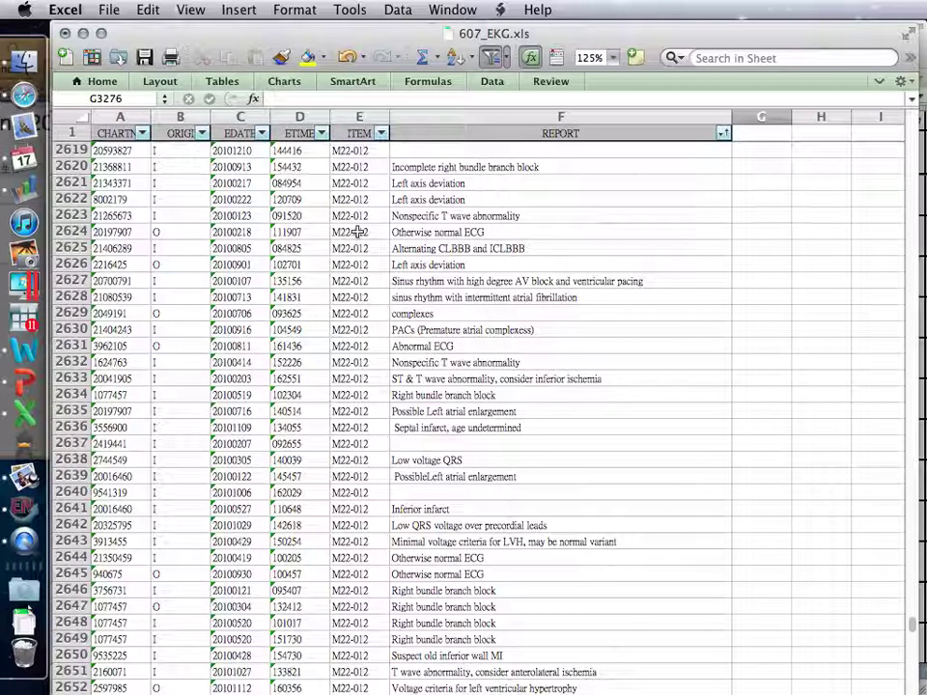
scroll(357, 232, "up", 1)
scroll(357, 232, "up", 1)
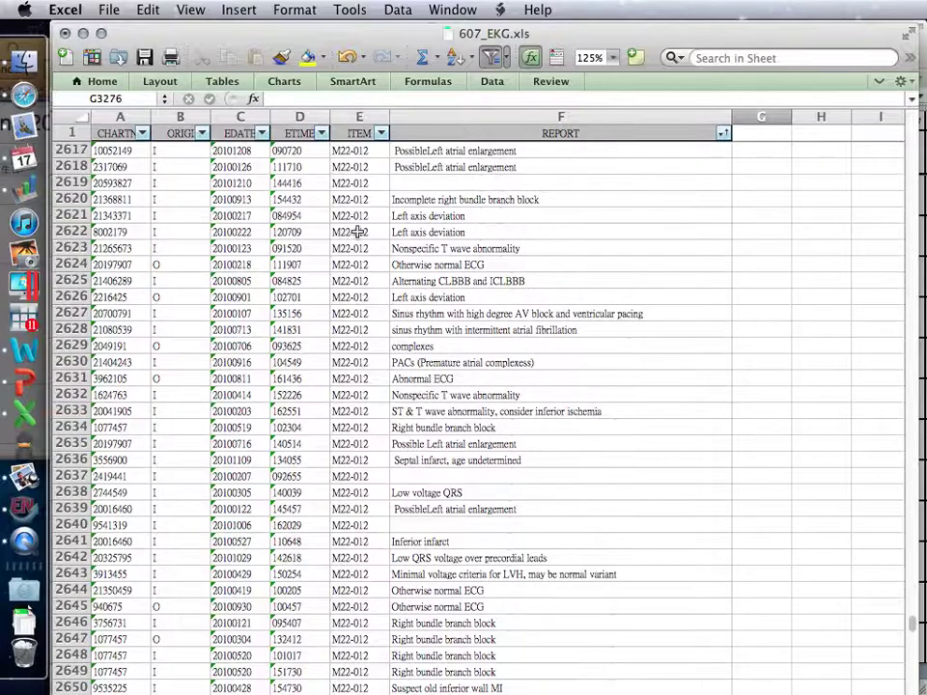
scroll(357, 232, "up", 1)
scroll(357, 232, "up", 2)
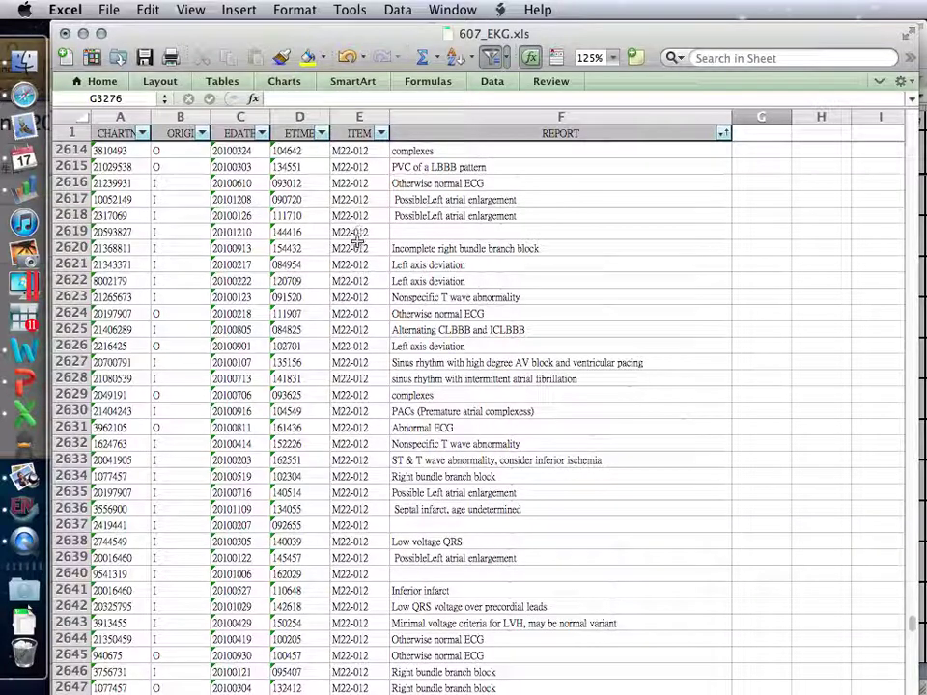
Enlarge the formula bar and read the full multi-line REPORT entries in rows 2631, 2615 and 2620.
left_click(450, 426)
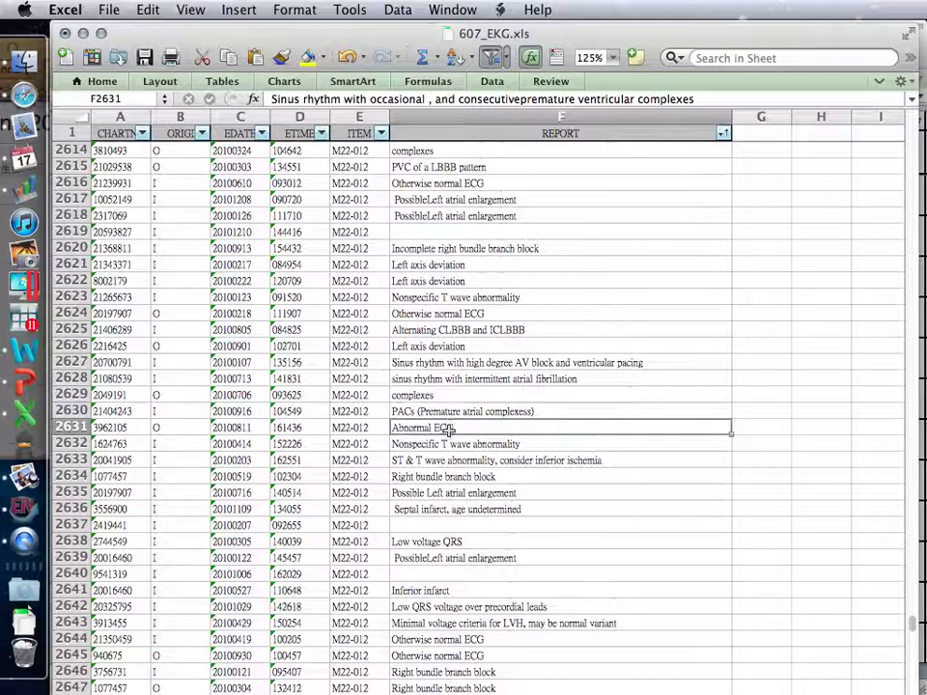
left_click_drag(468, 107, 460, 206)
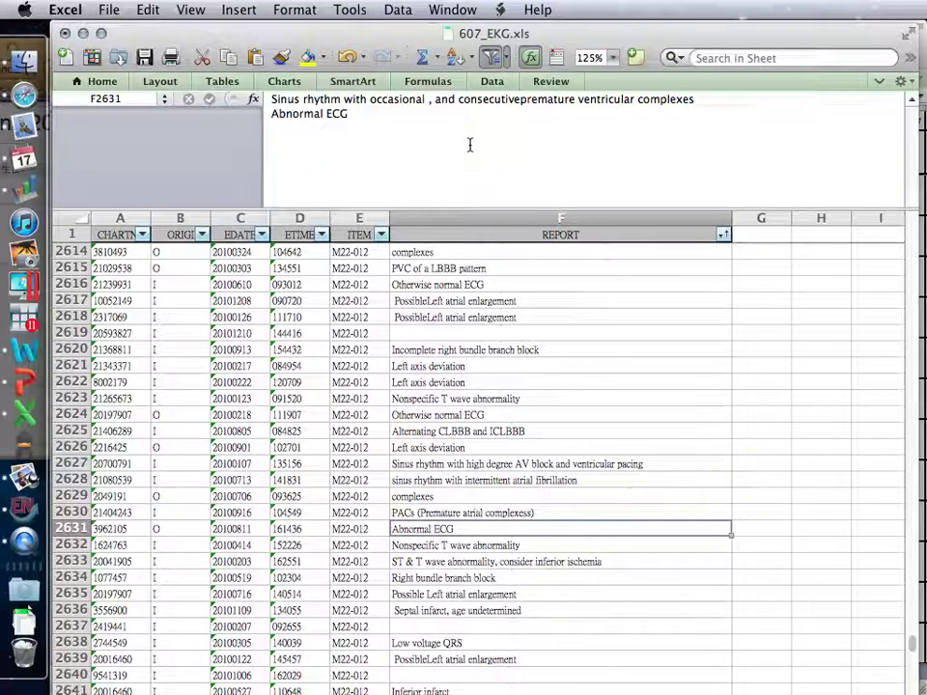
left_click(456, 267)
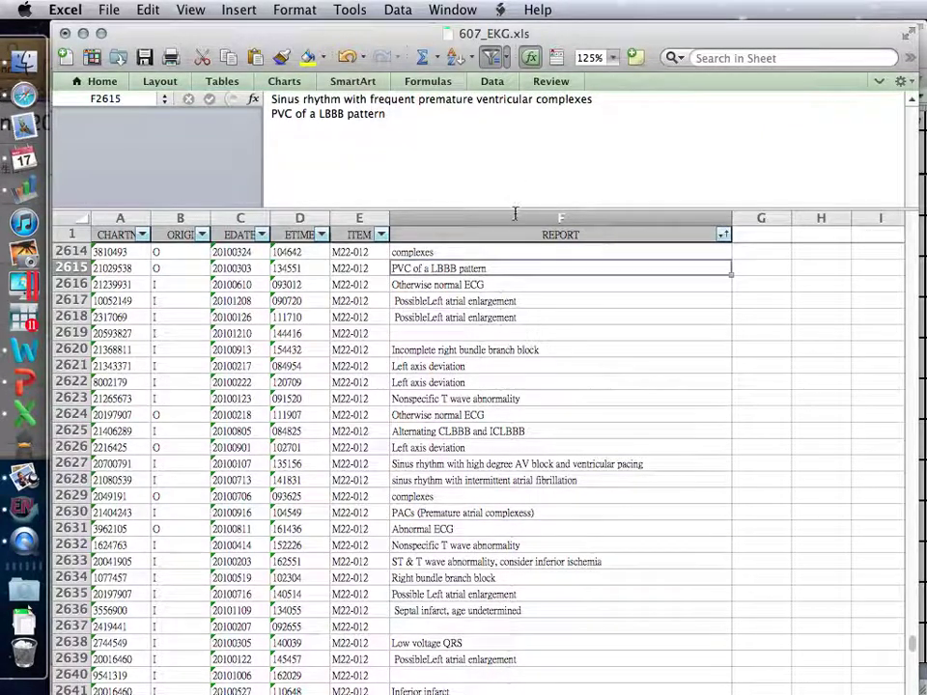
left_click(503, 350)
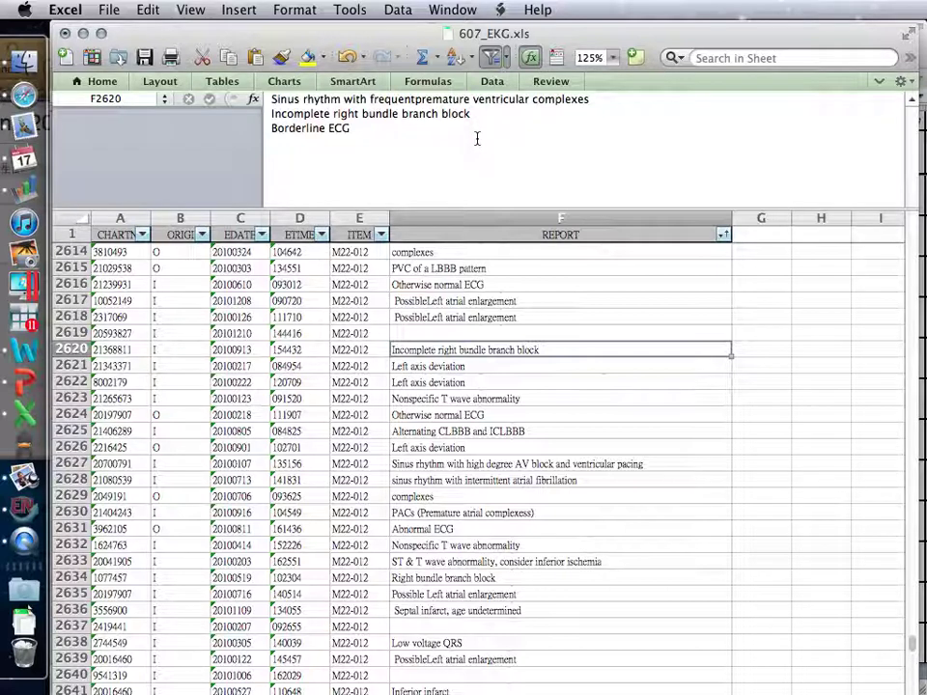
Make row 2619 taller so its full REPORT text can be read in the cell.
left_click(459, 332)
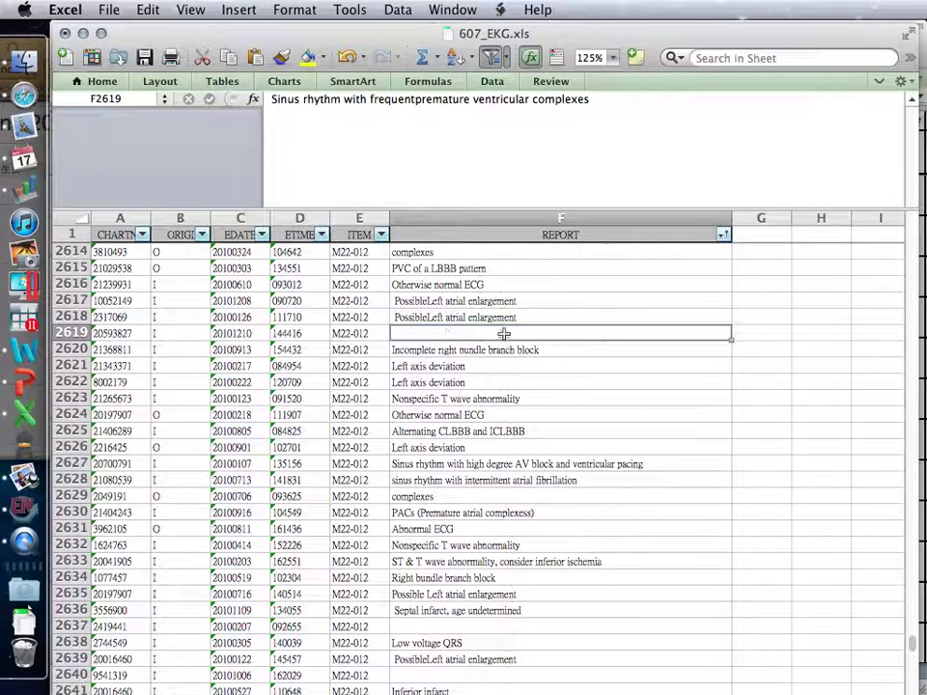
left_click_drag(81, 341, 81, 377)
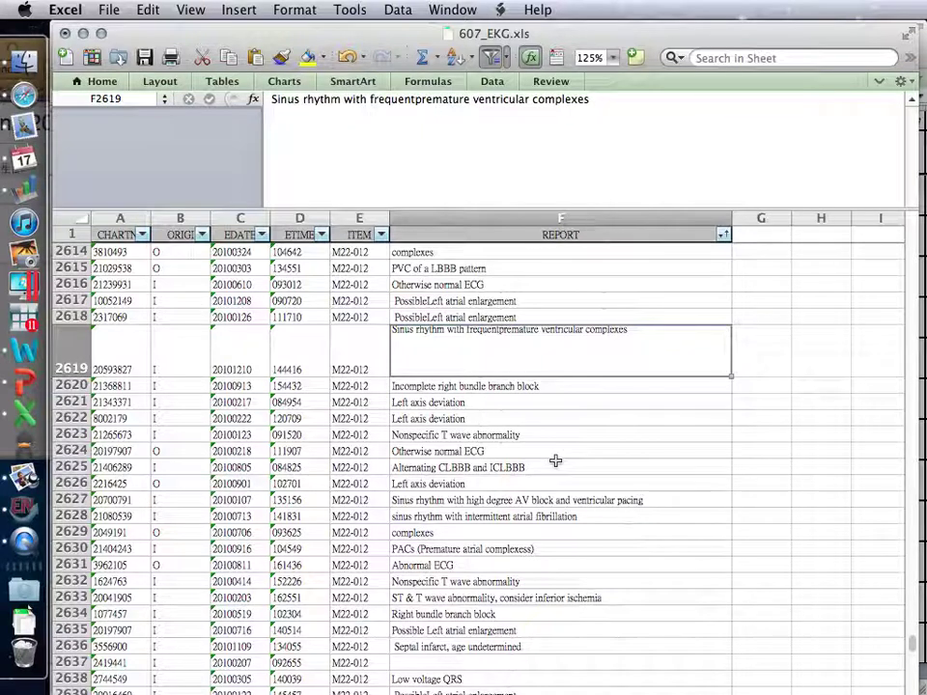
scroll(555, 462, "down", 3)
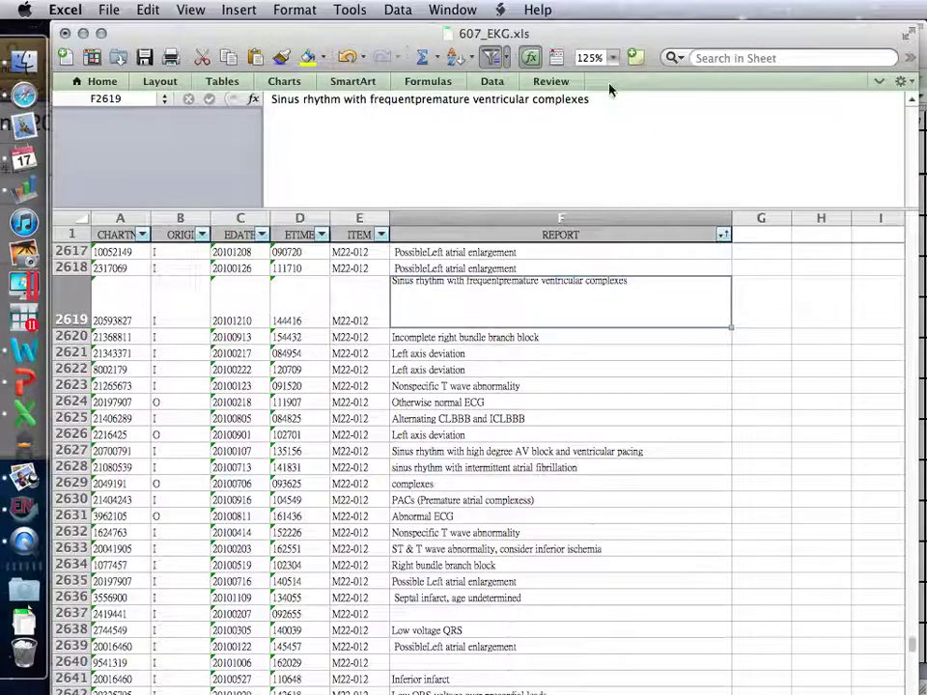
Switch back to the journal article in Preview and review the Figure 2 decision rule flowchart through its final age branches.
key("super+Tab")
key("super+Tab")
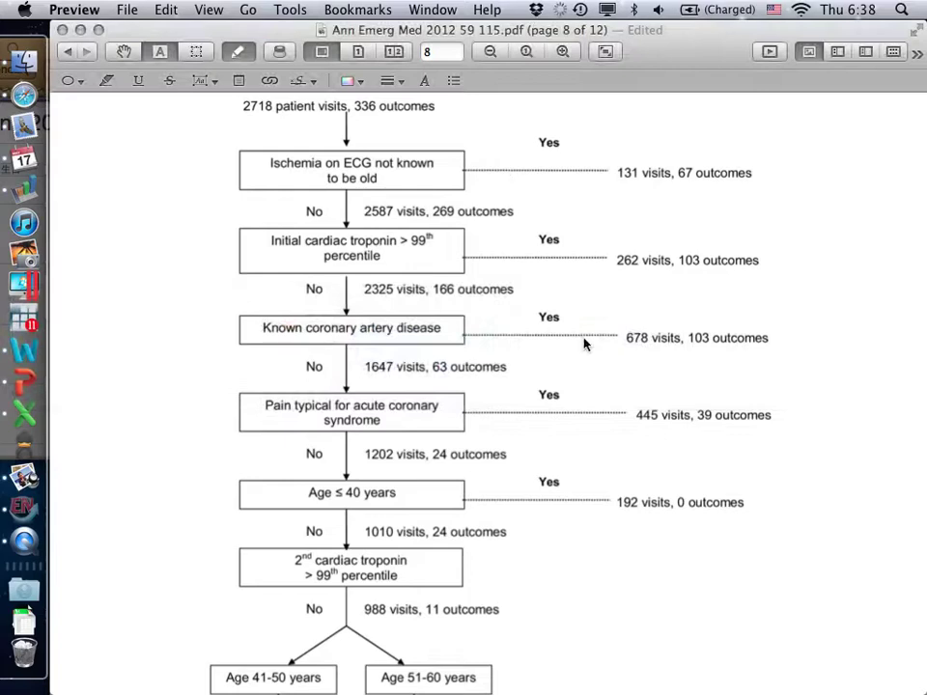
scroll(584, 343, "down", 10)
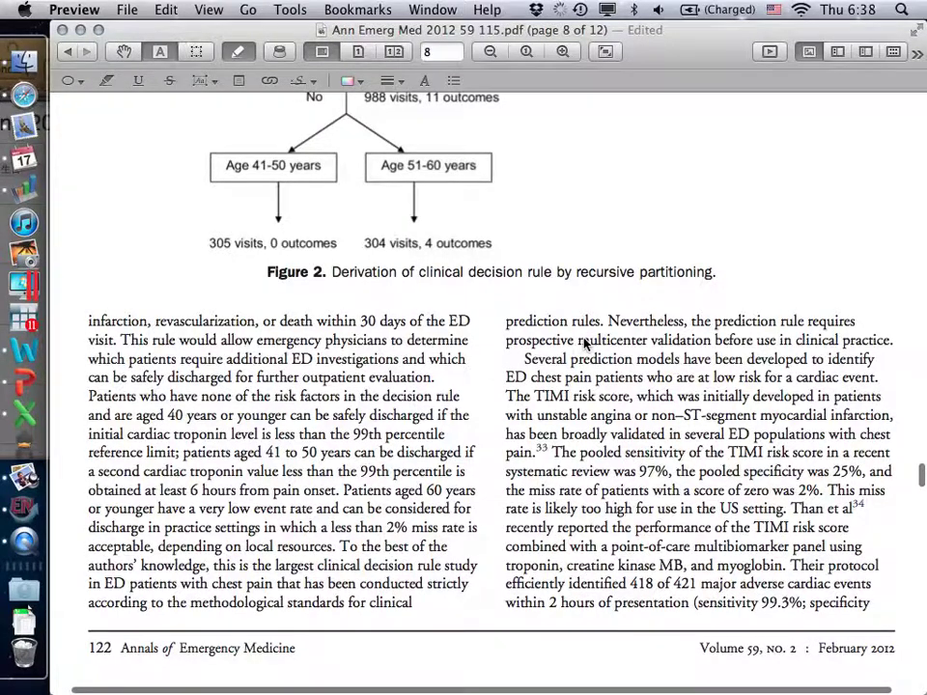
scroll(584, 343, "up", 6)
scroll(584, 343, "up", 3)
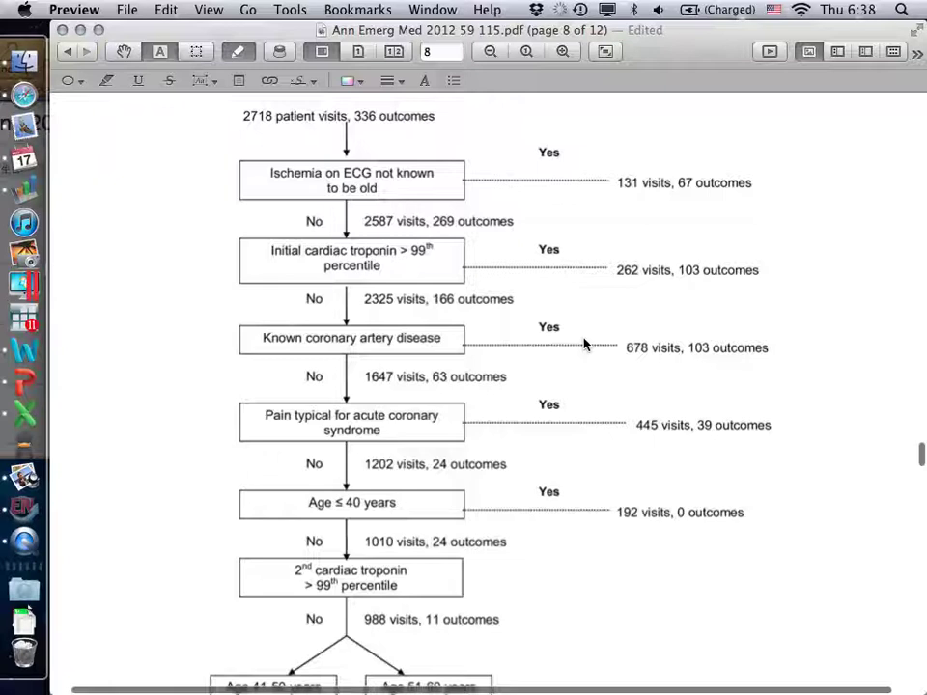
scroll(584, 343, "up", 1)
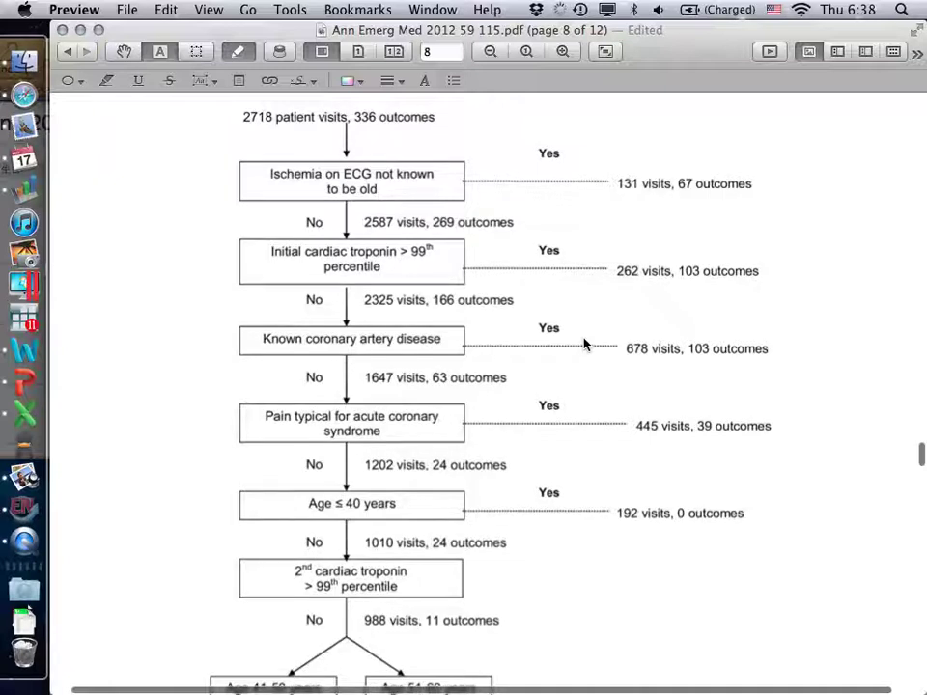